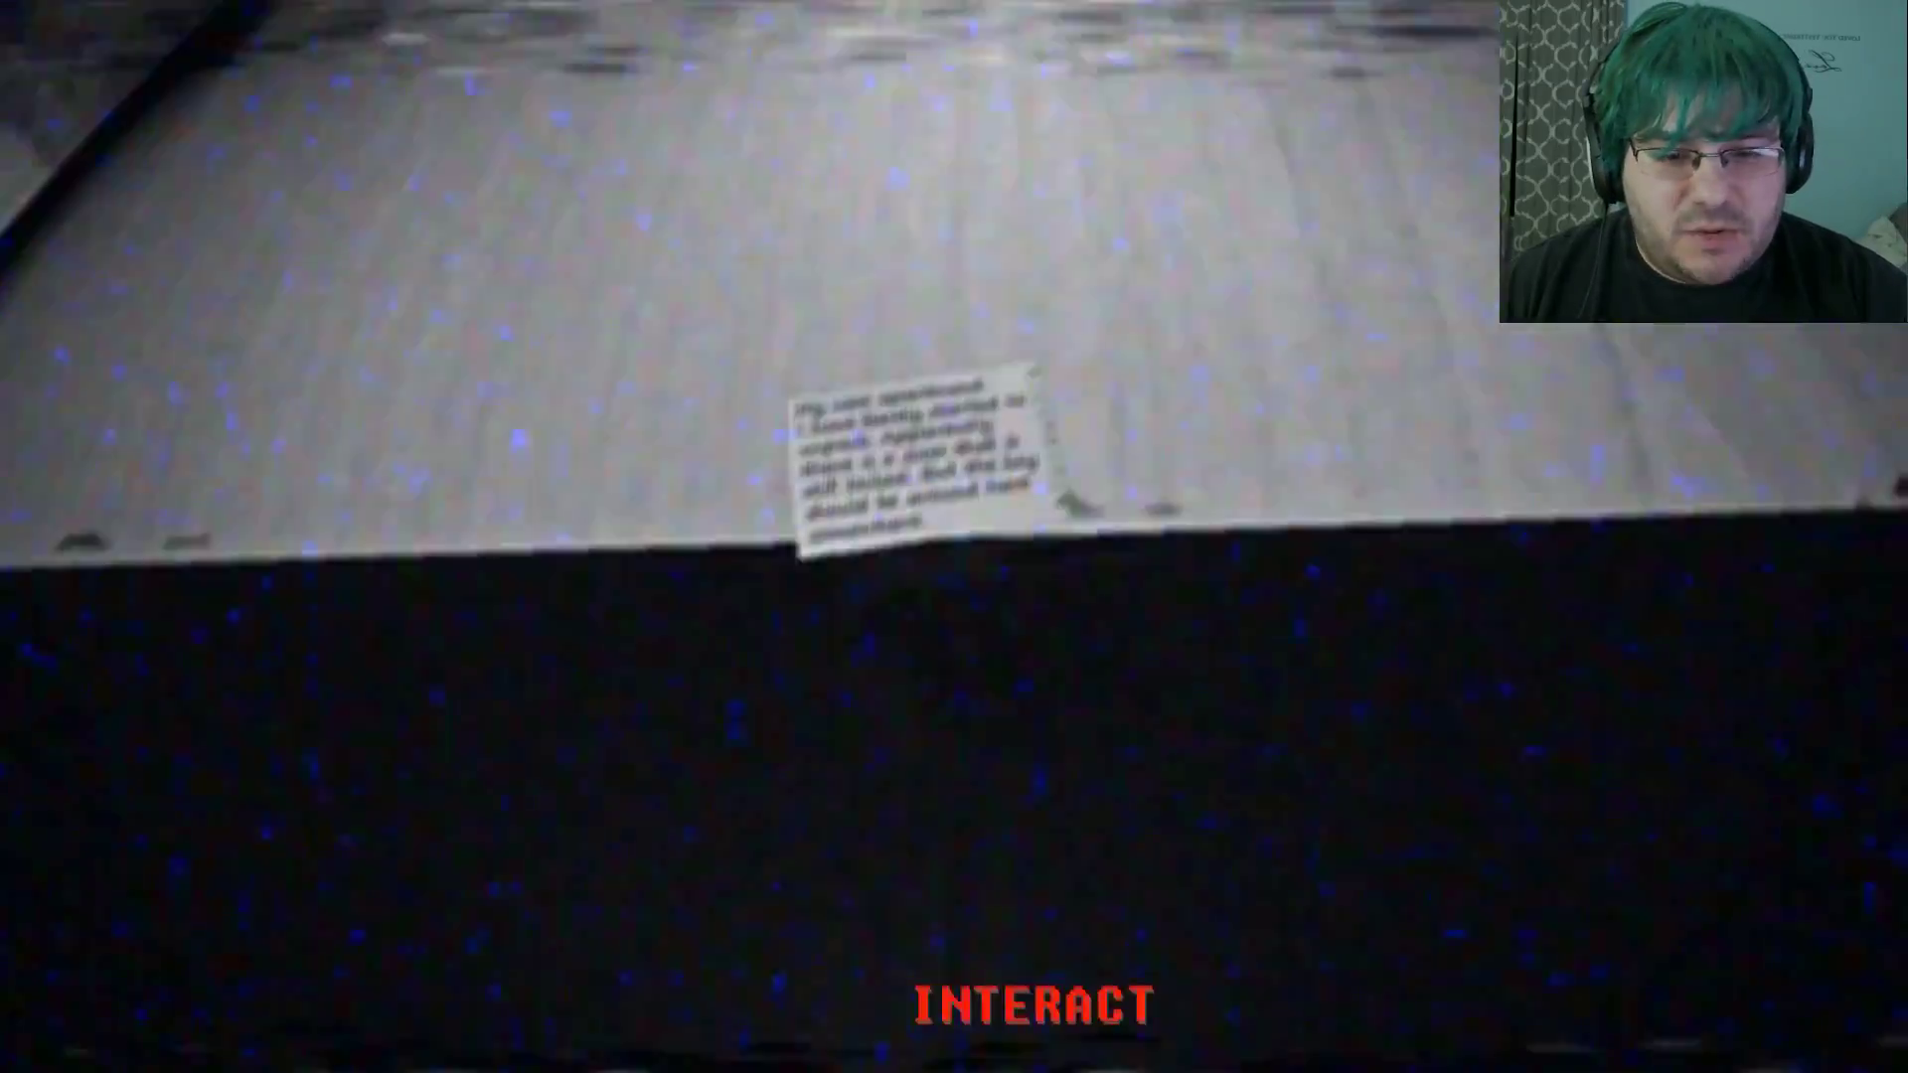
key(e)
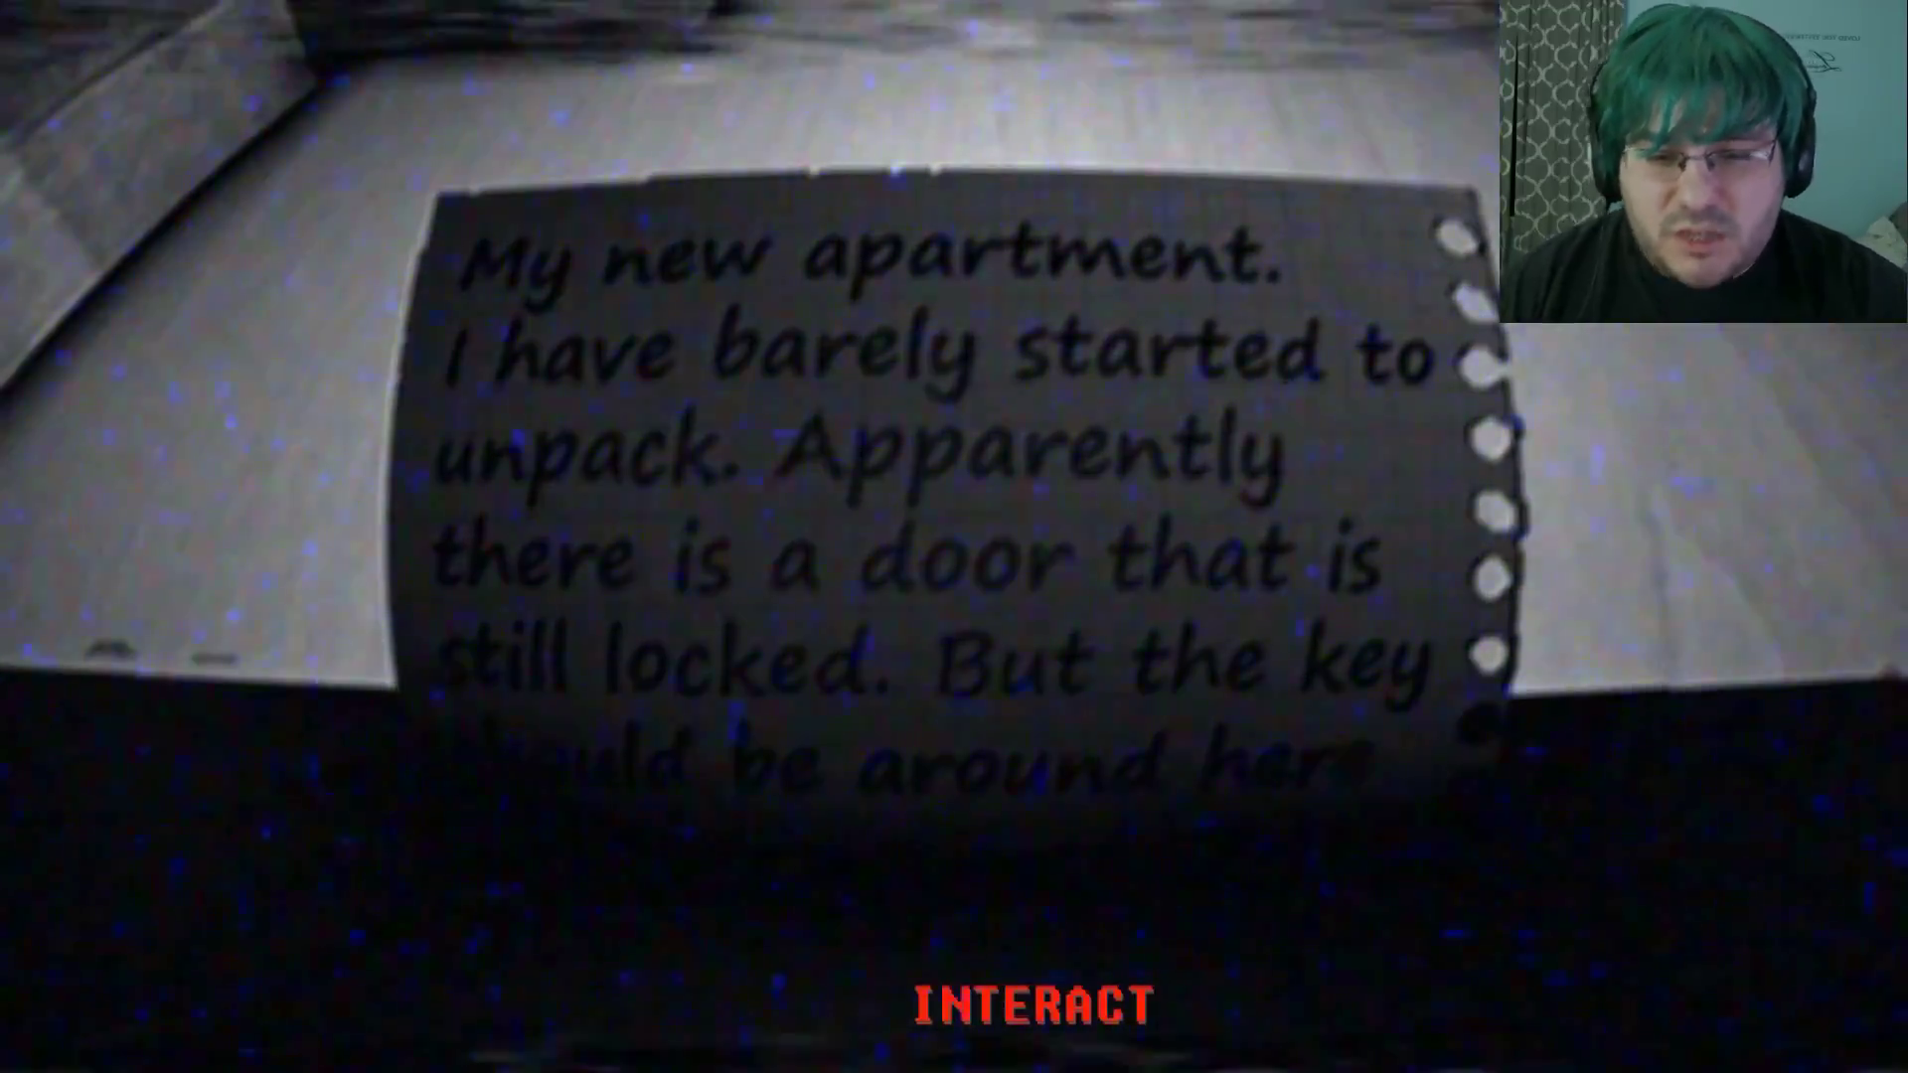
key(e)
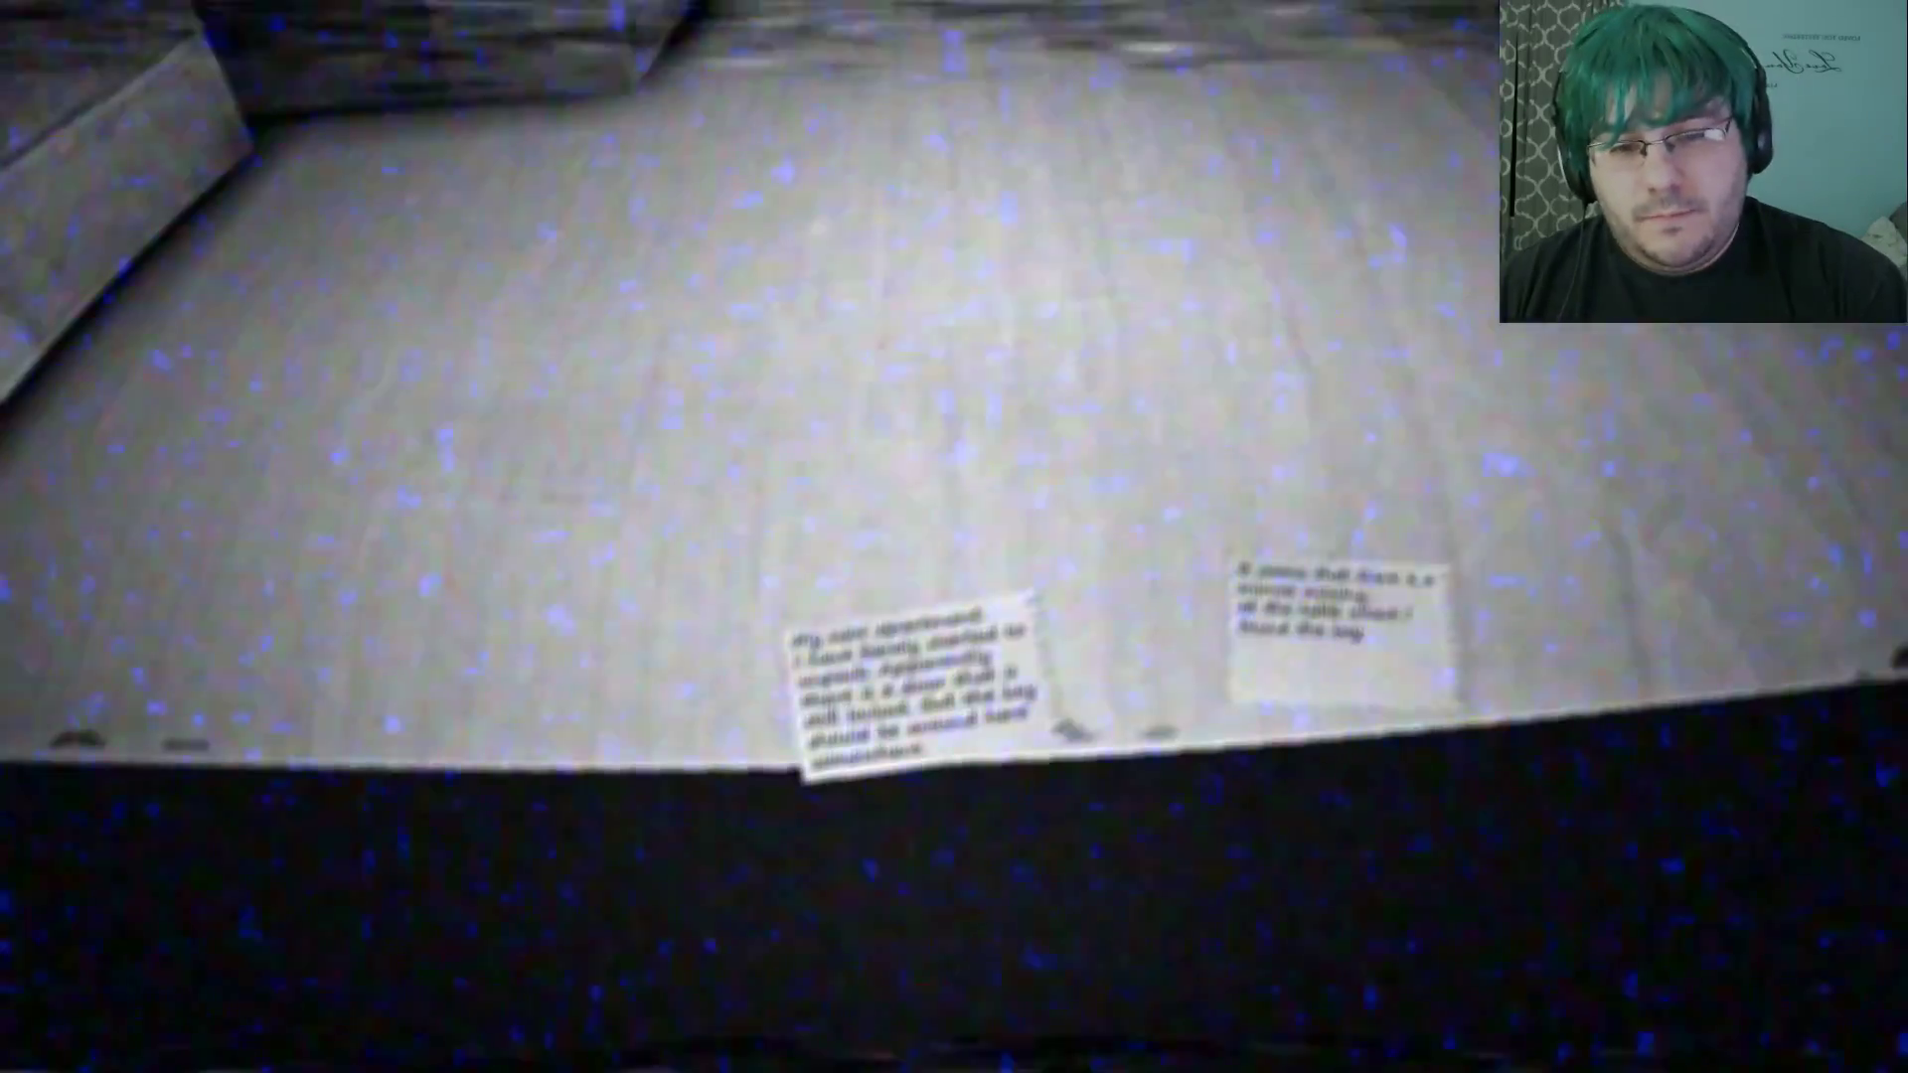
key(e)
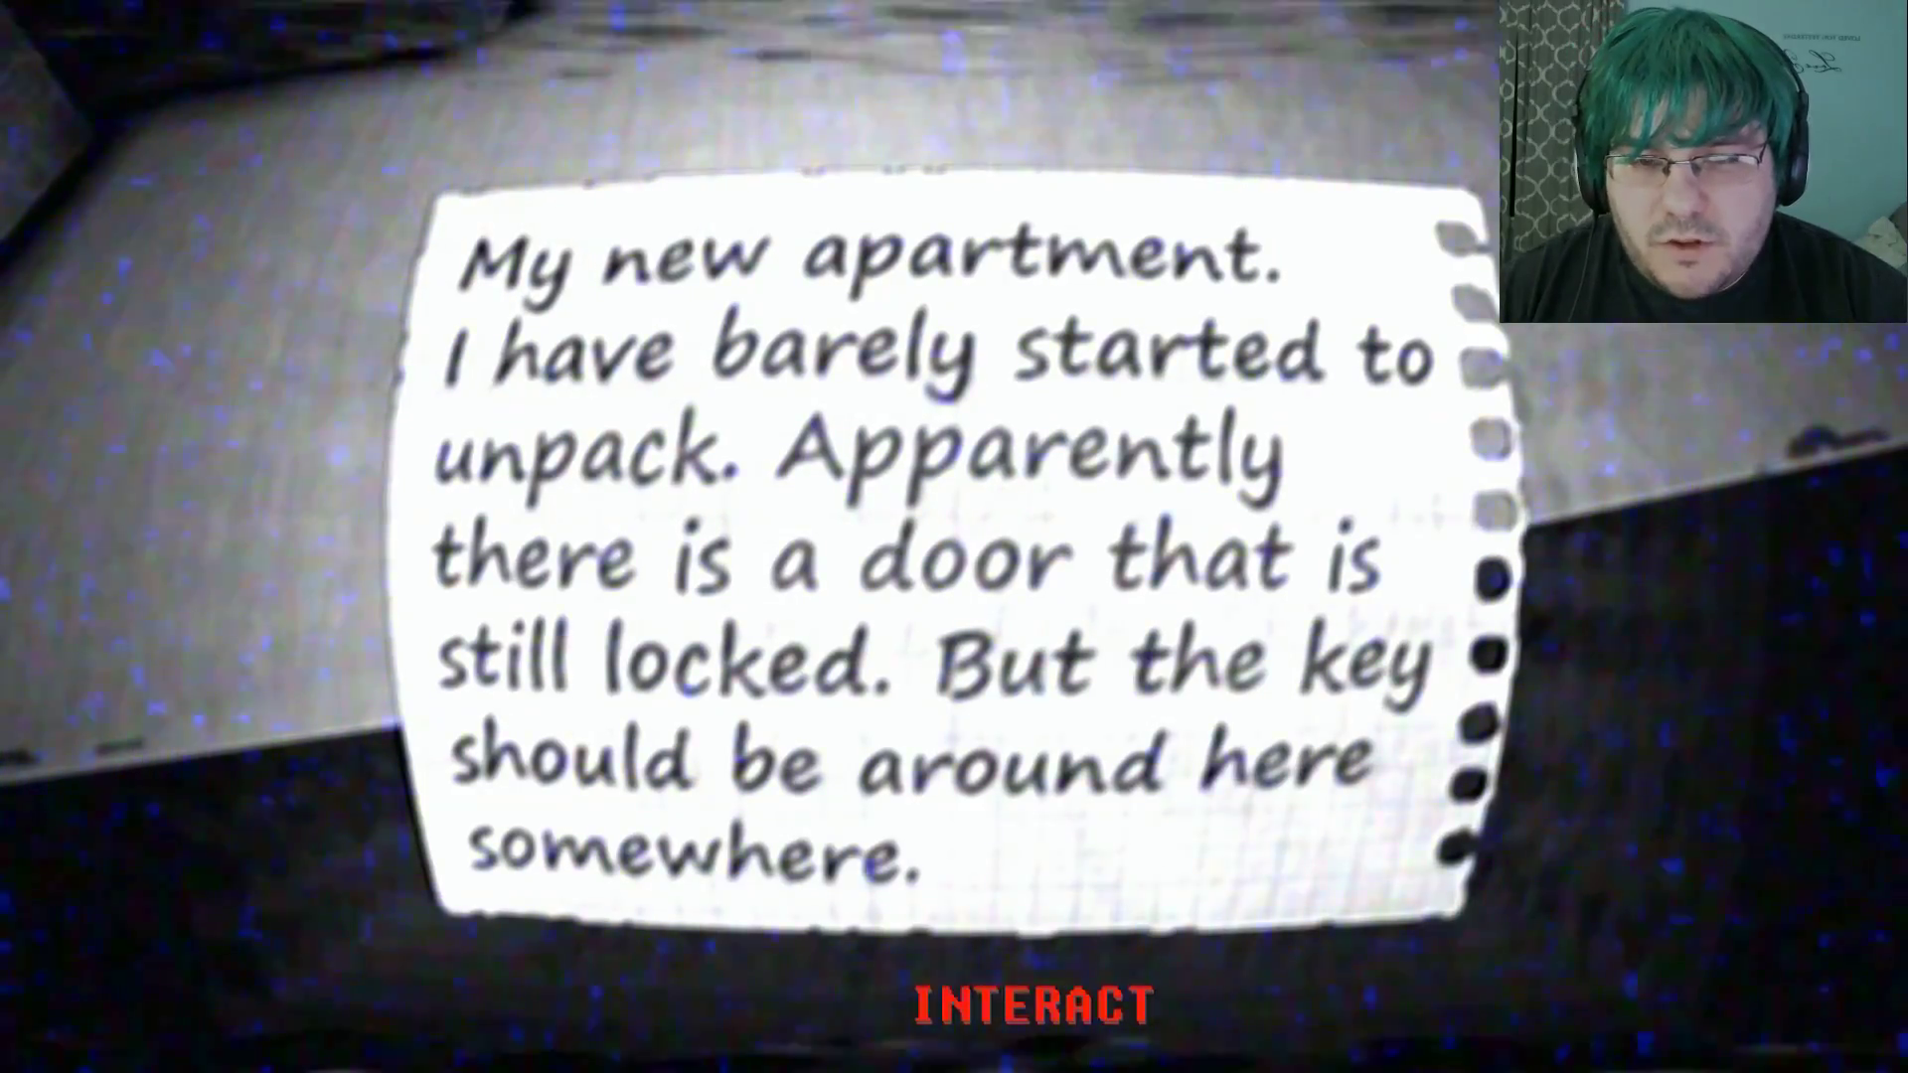
key(e)
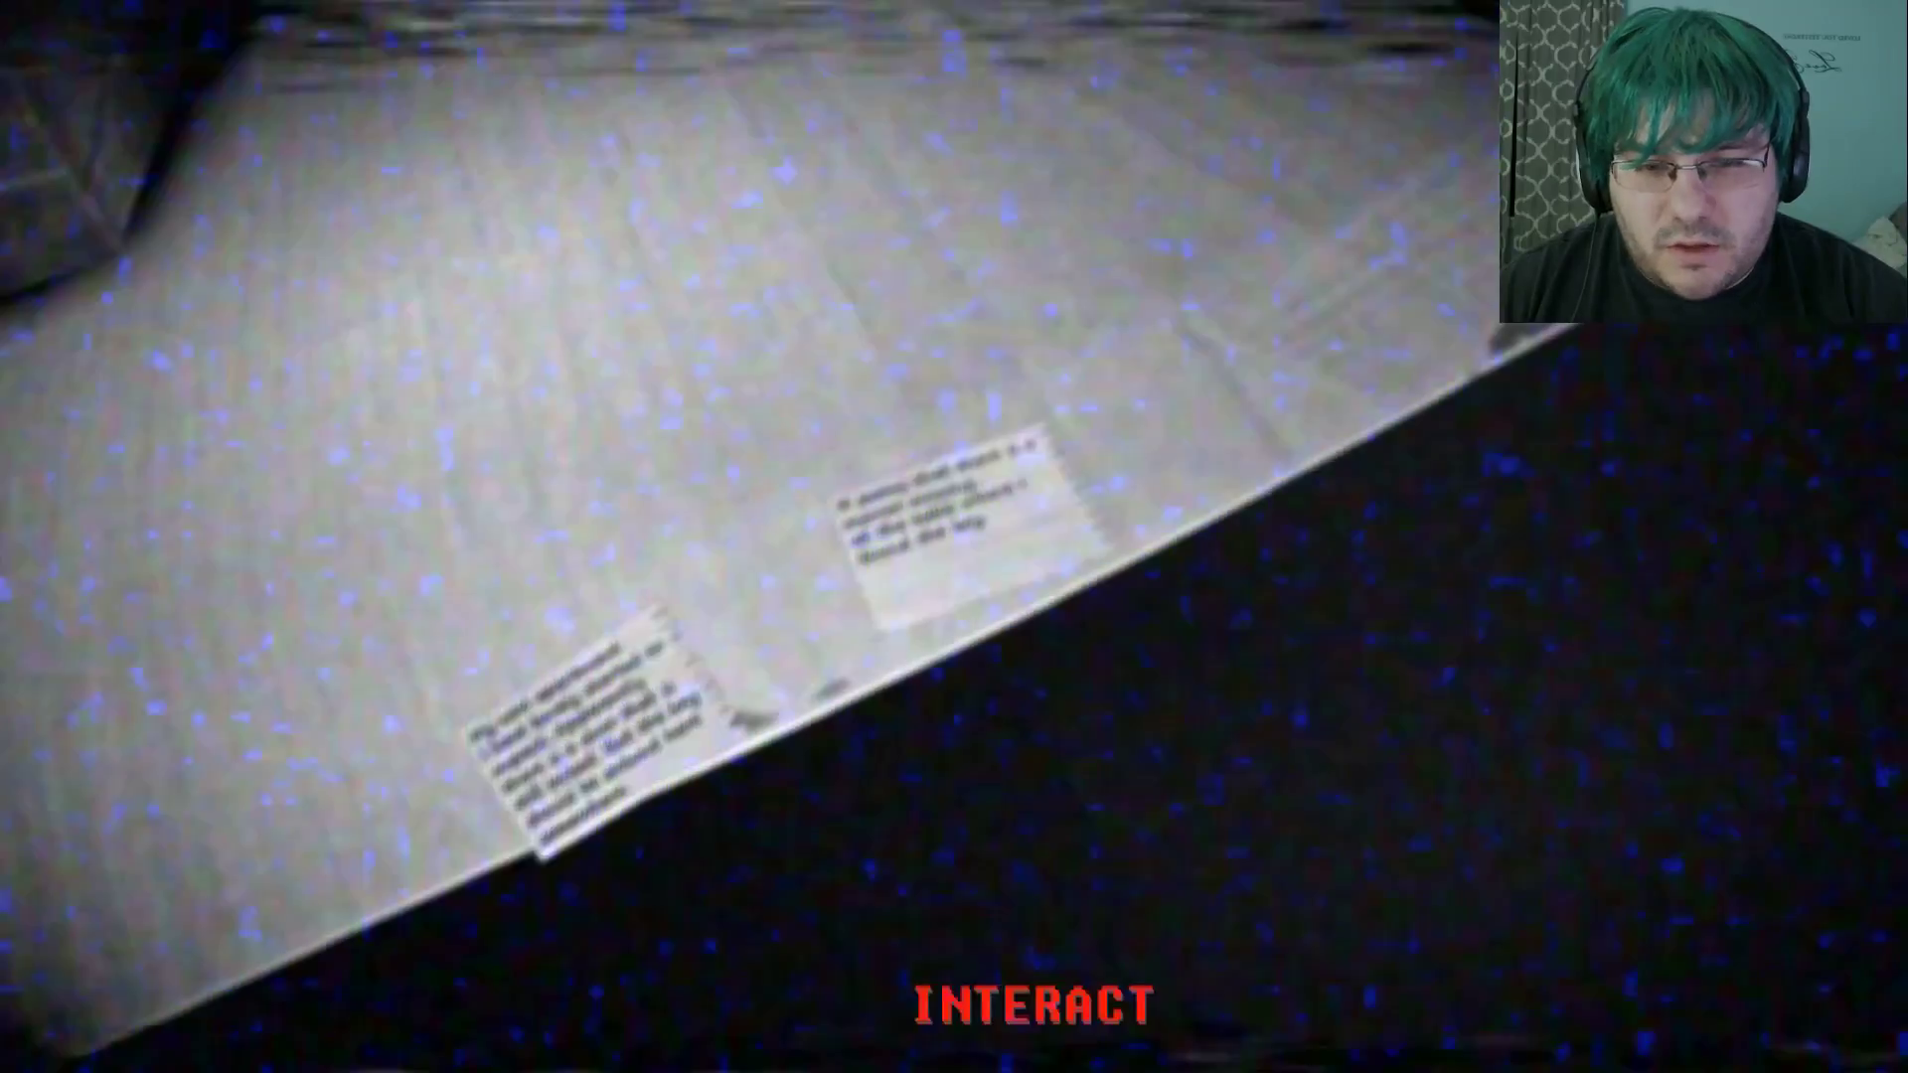
key(e)
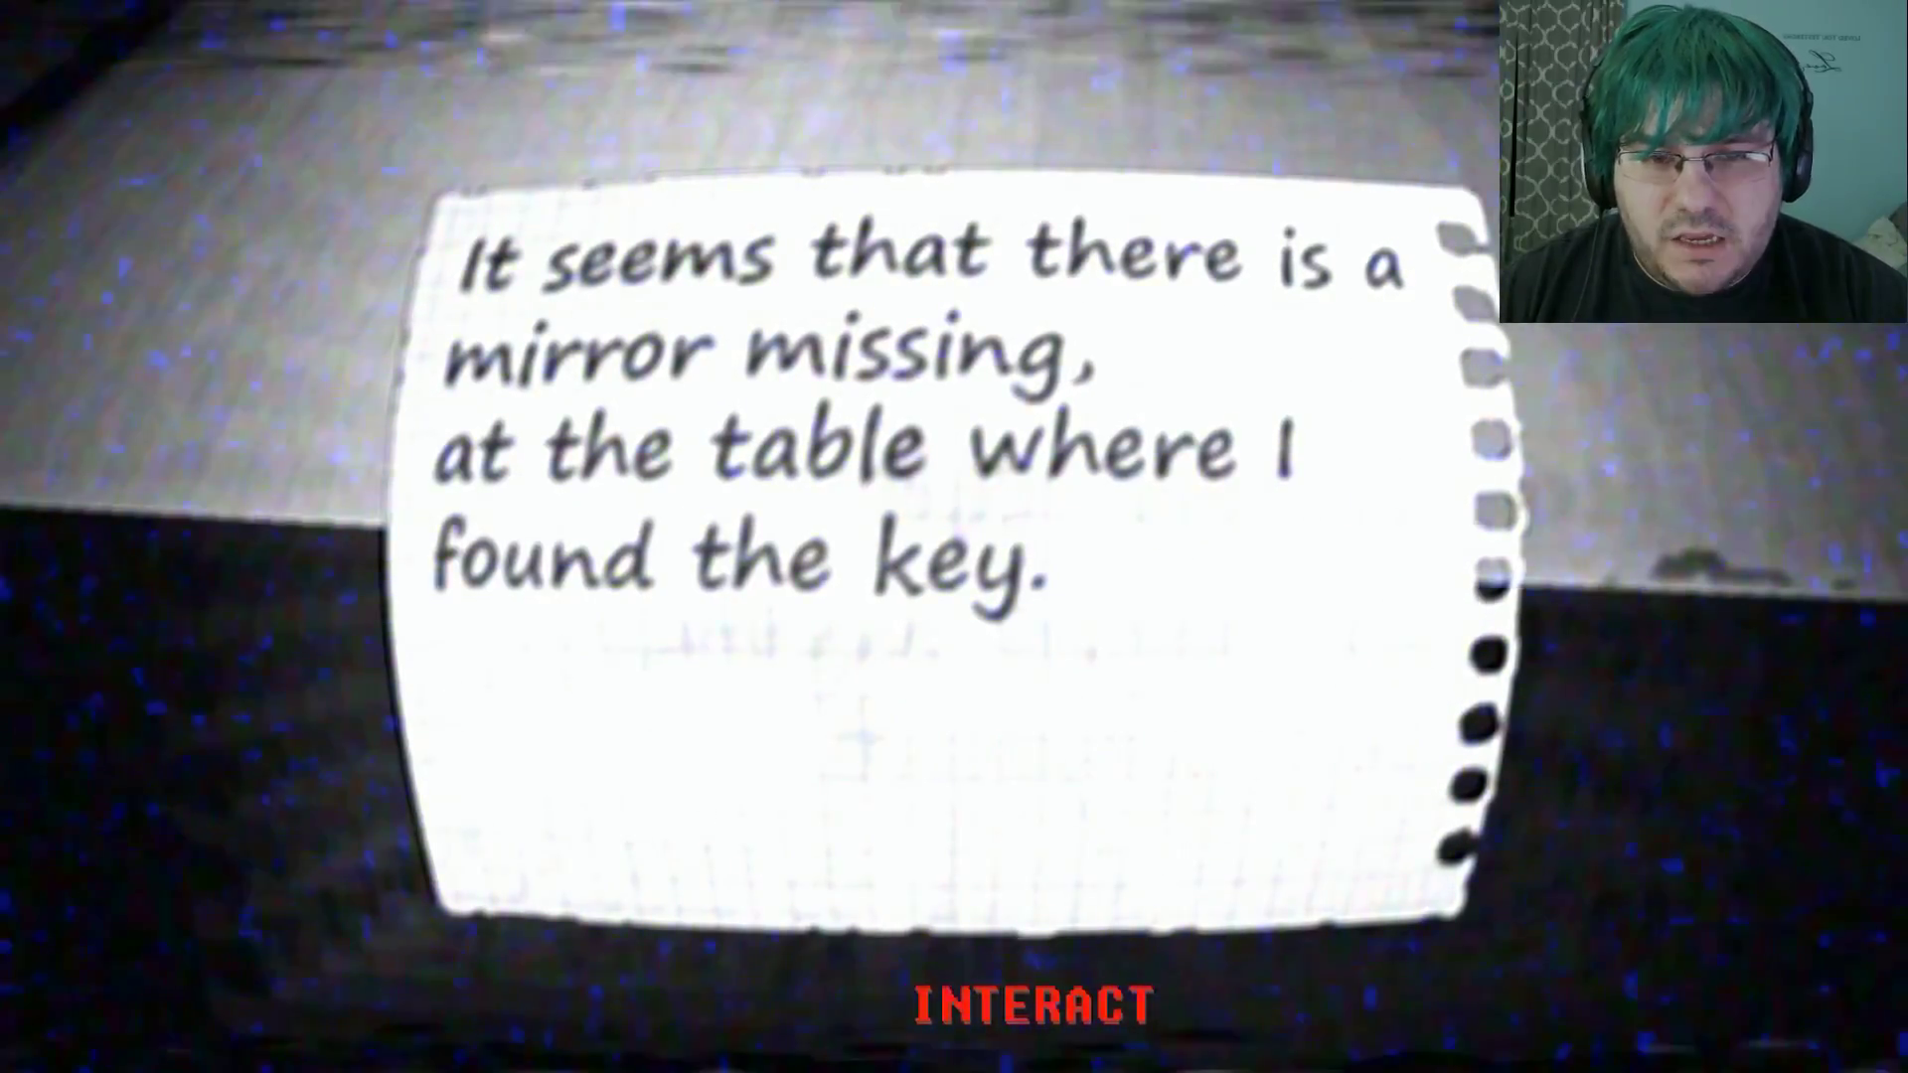
key(e)
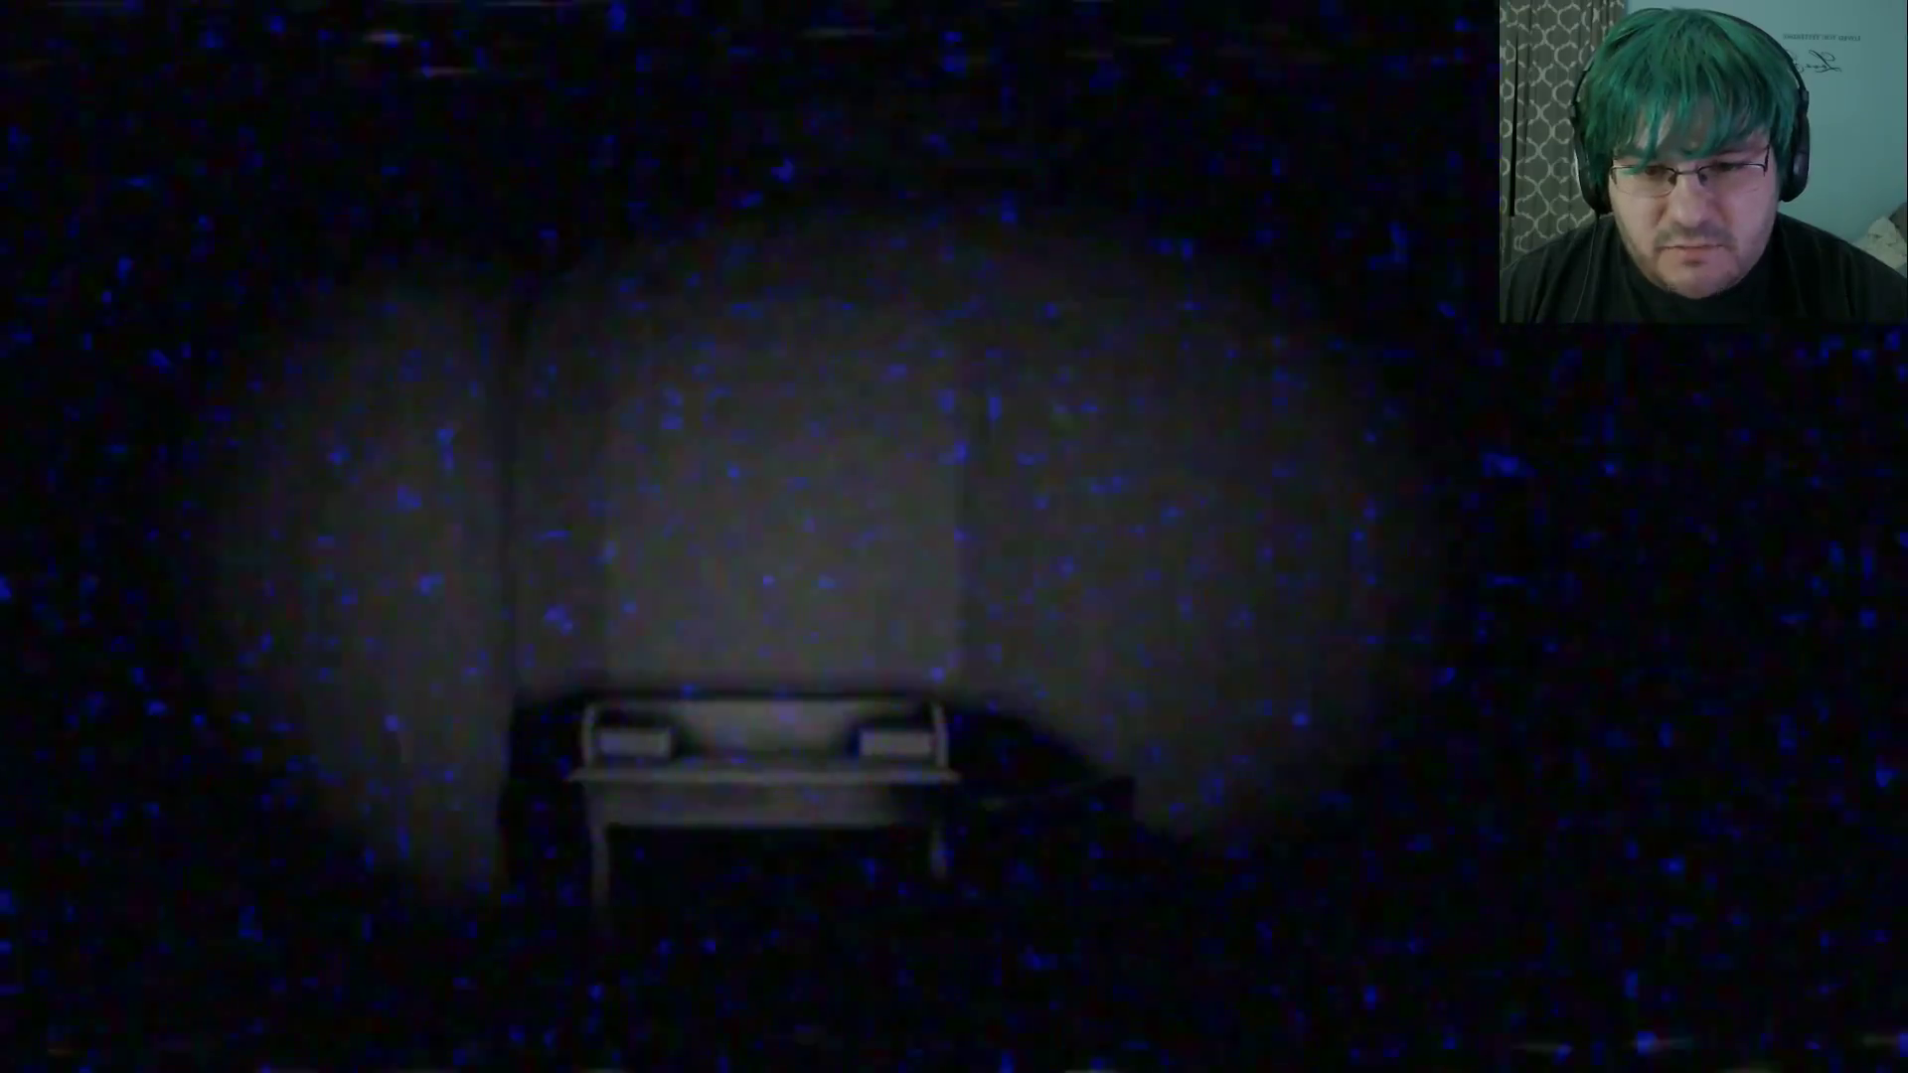
key(w)
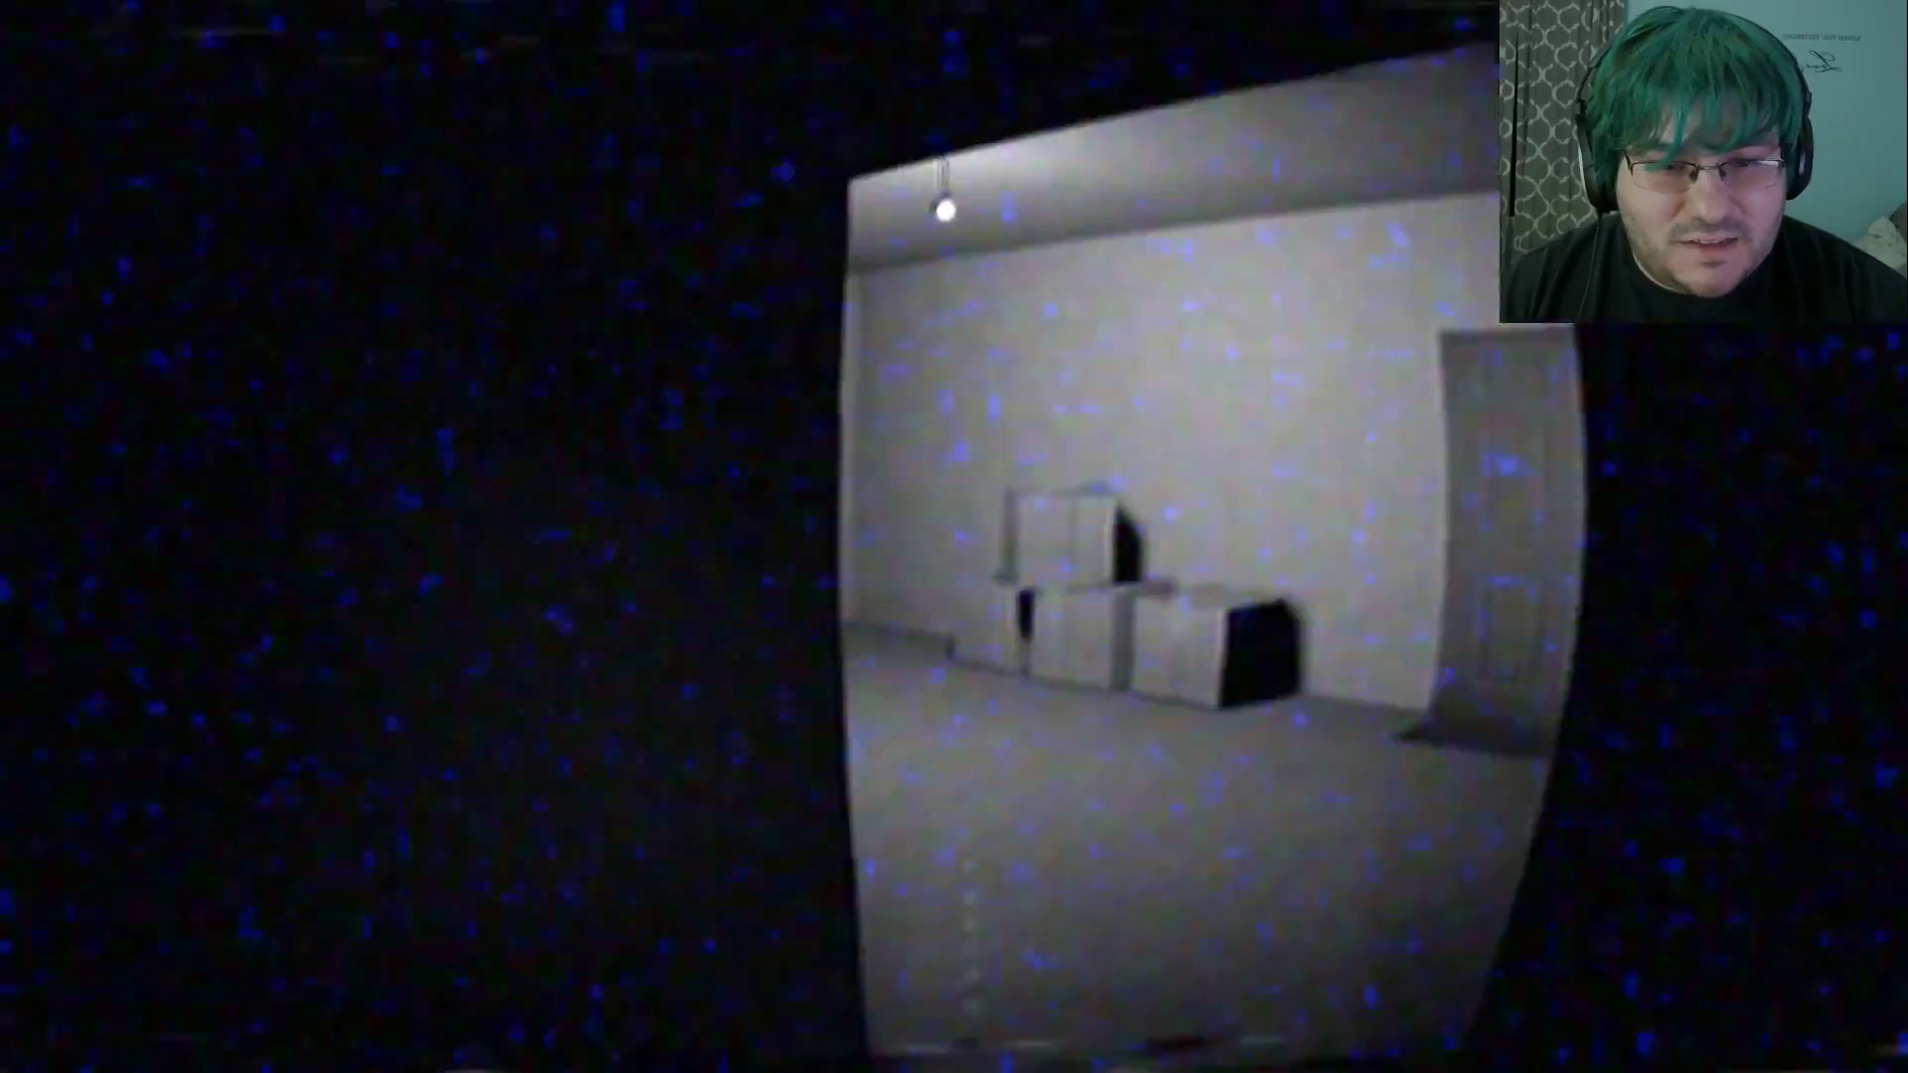
key(w)
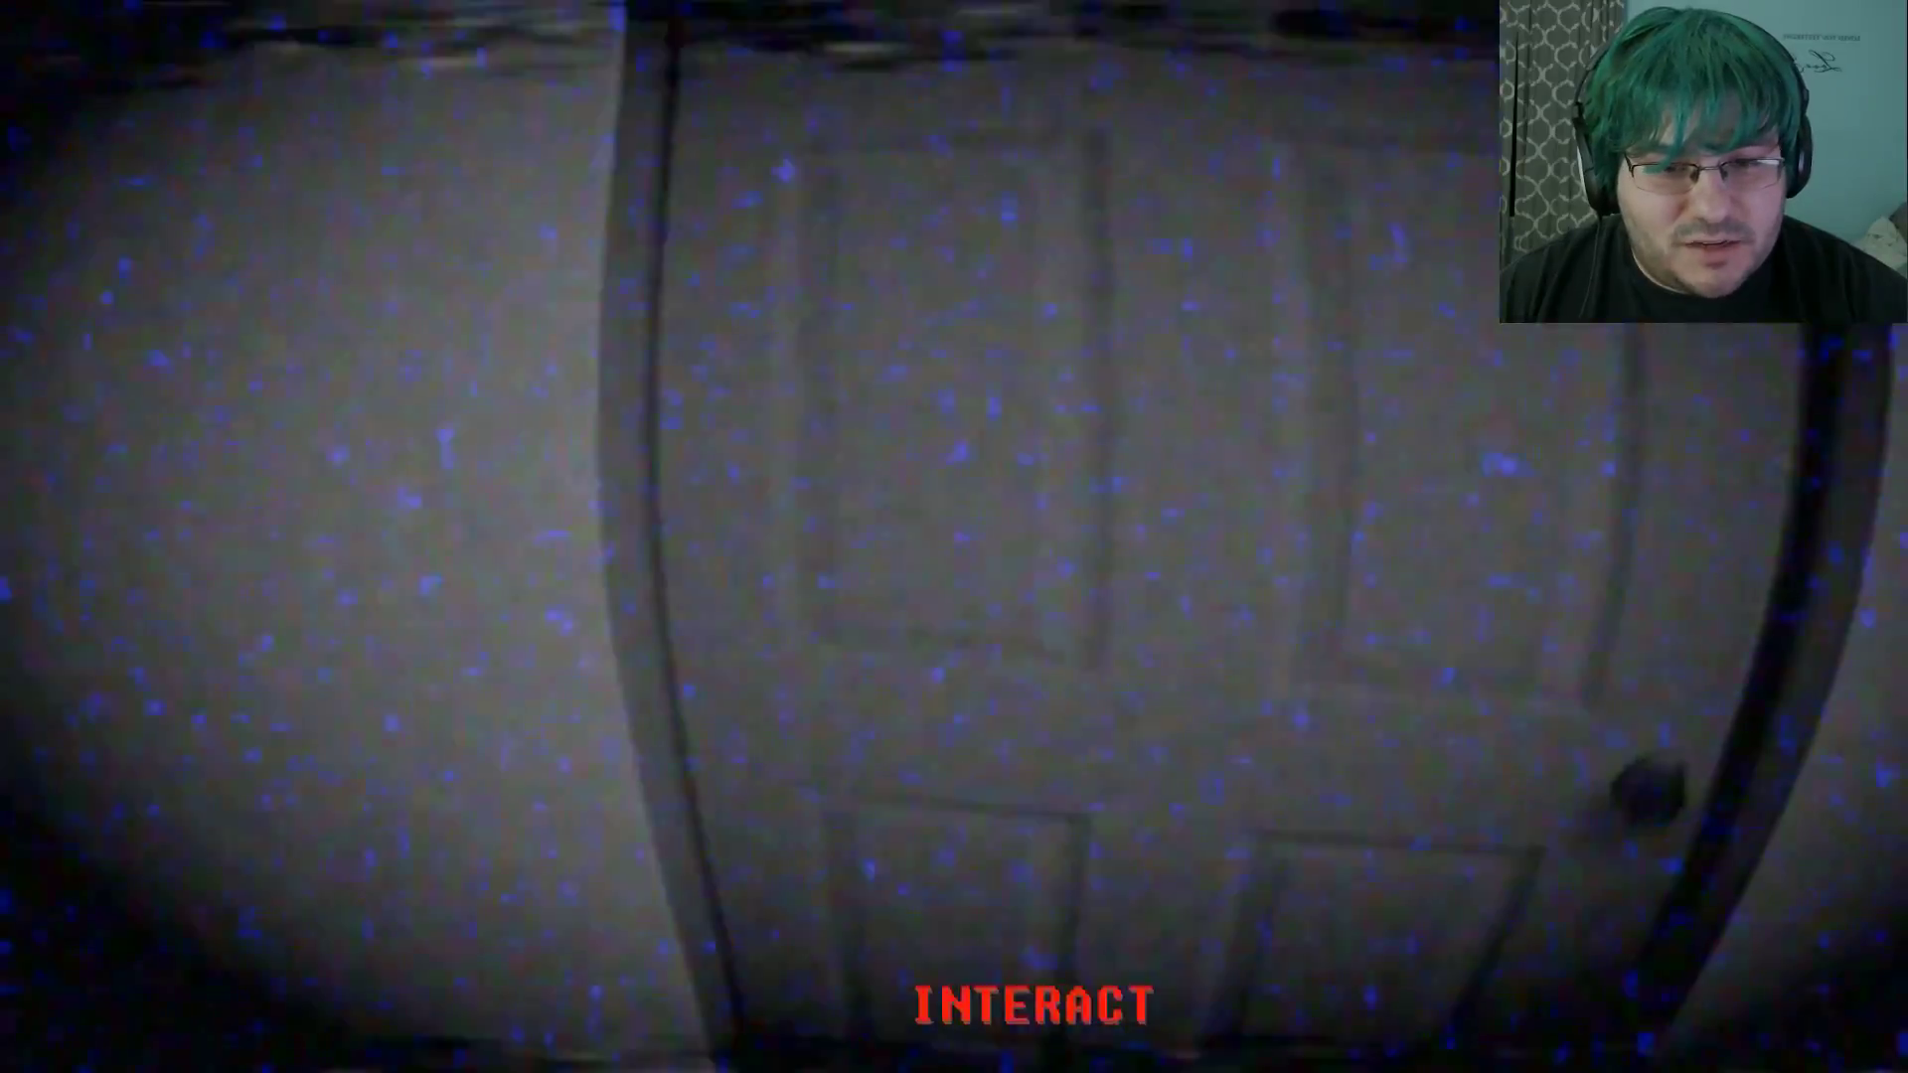
key(e)
key(w)
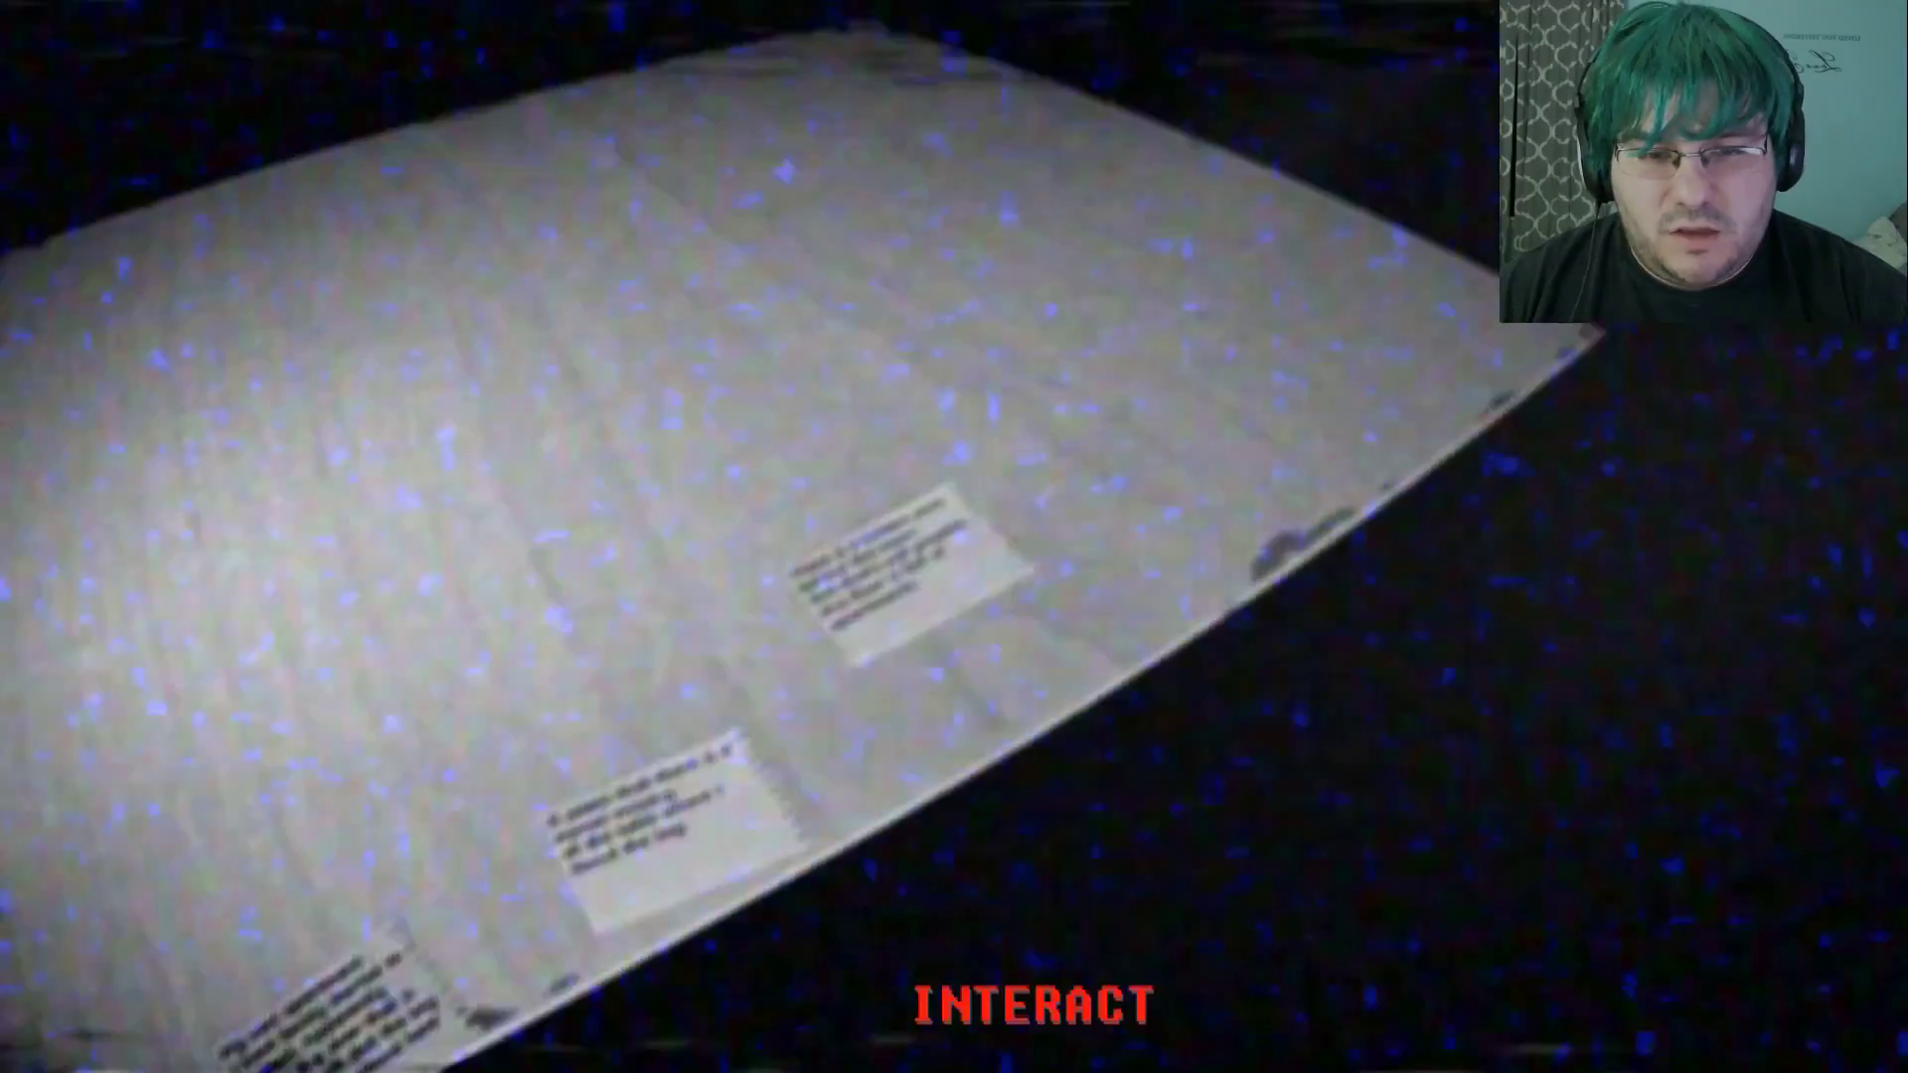
key(e)
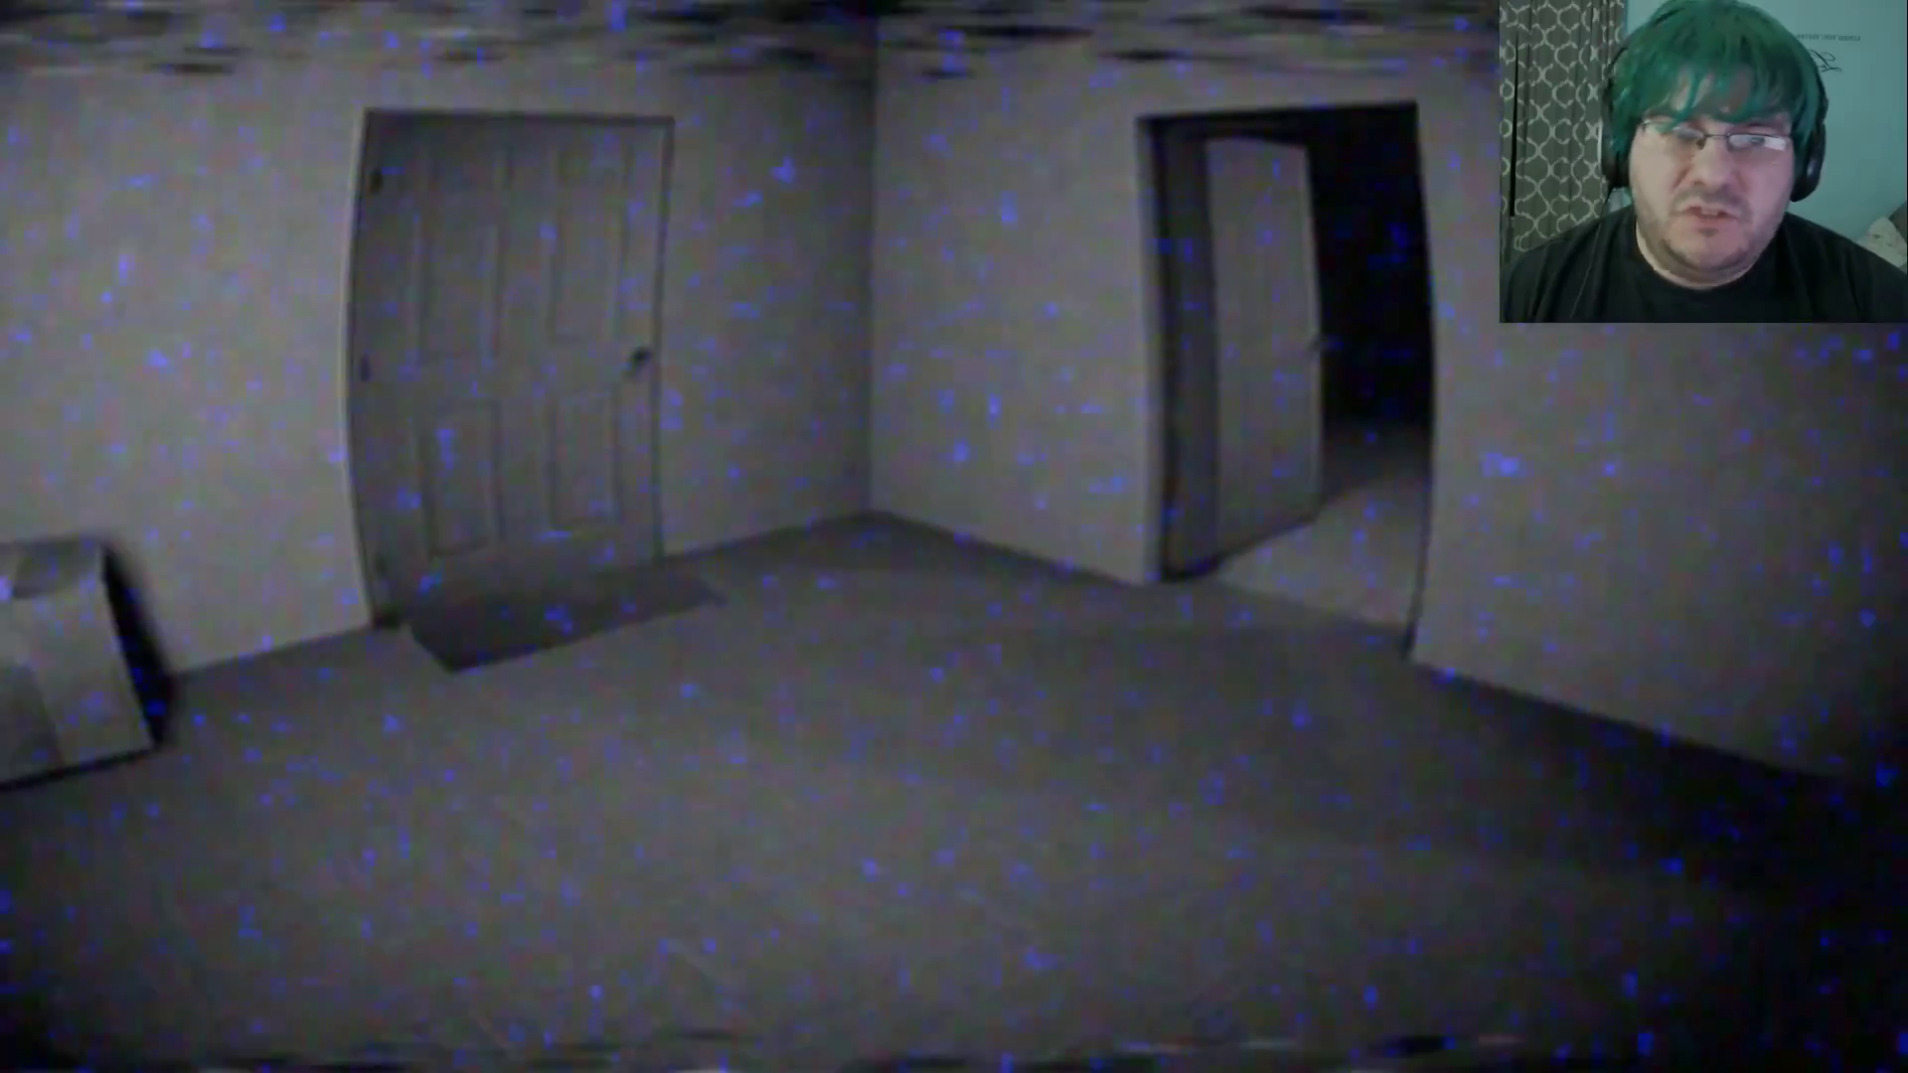
key(w)
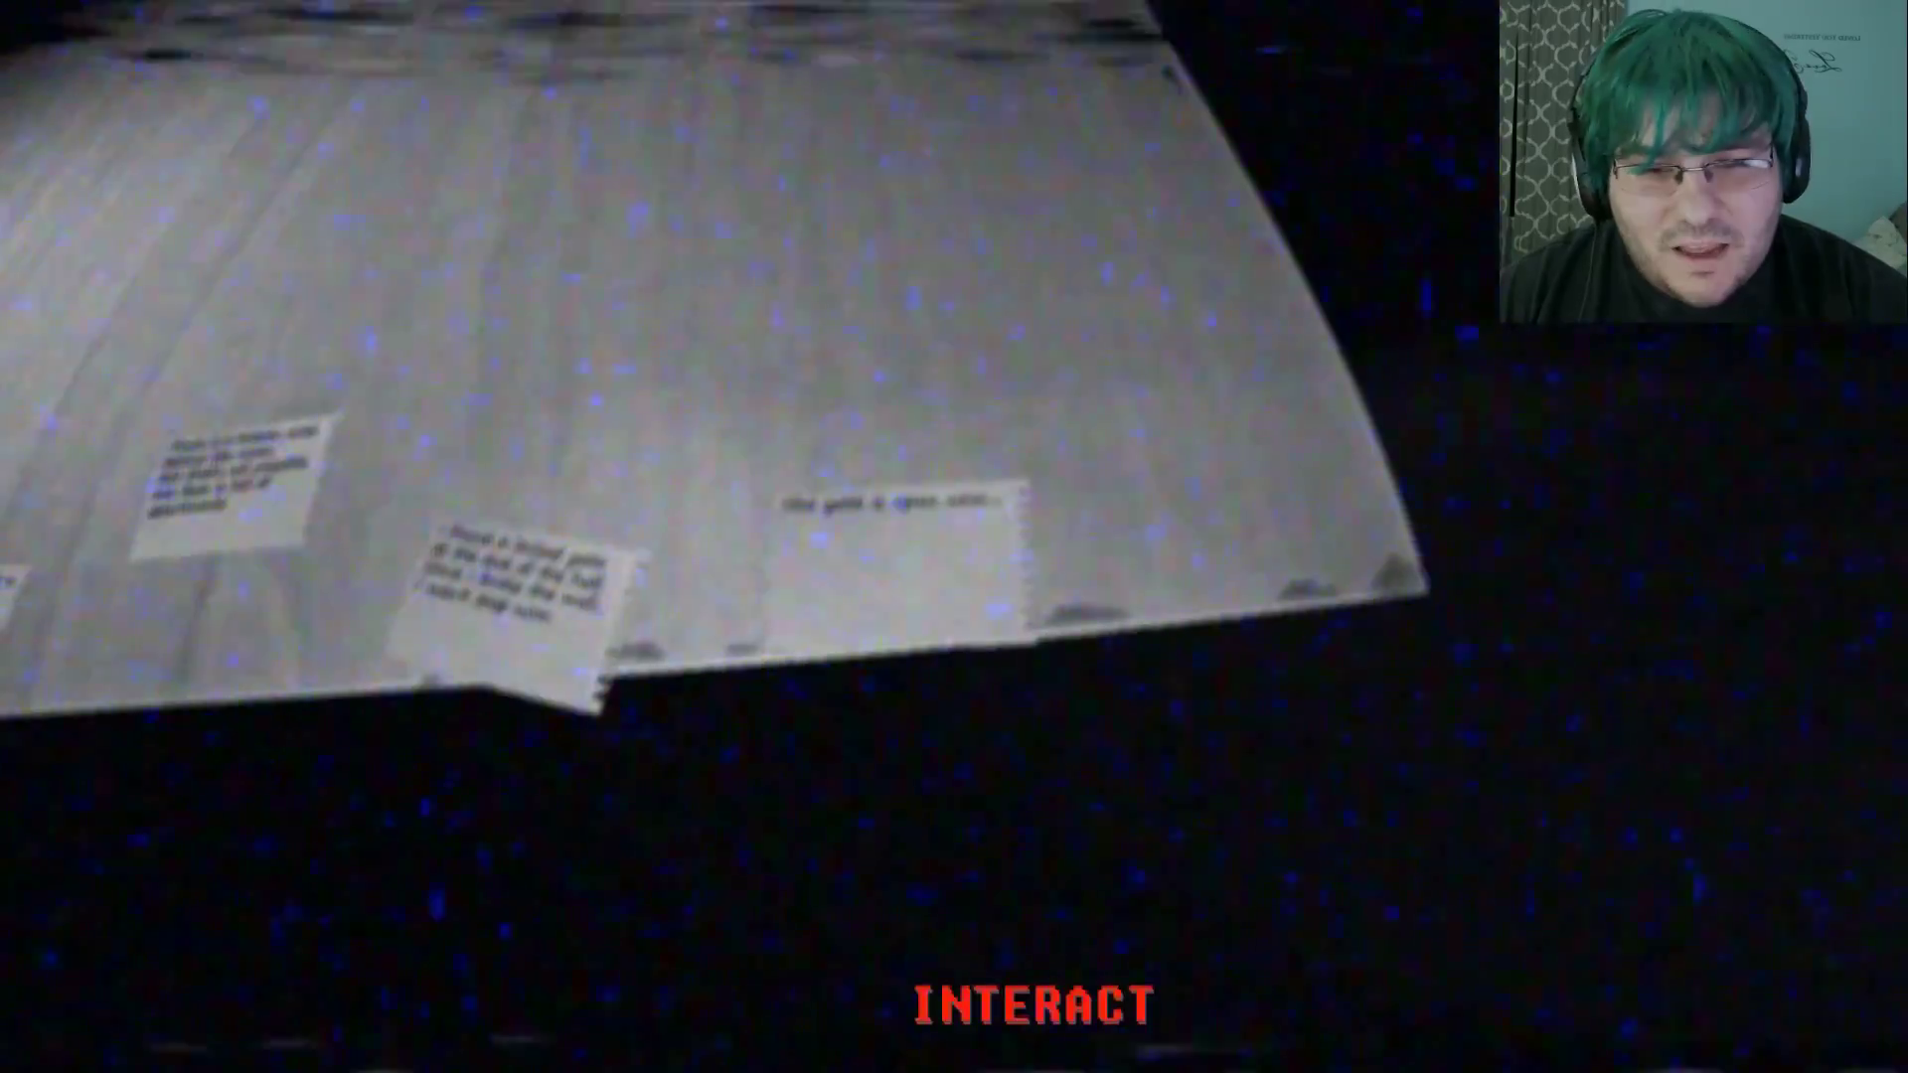
key(e)
key(e)
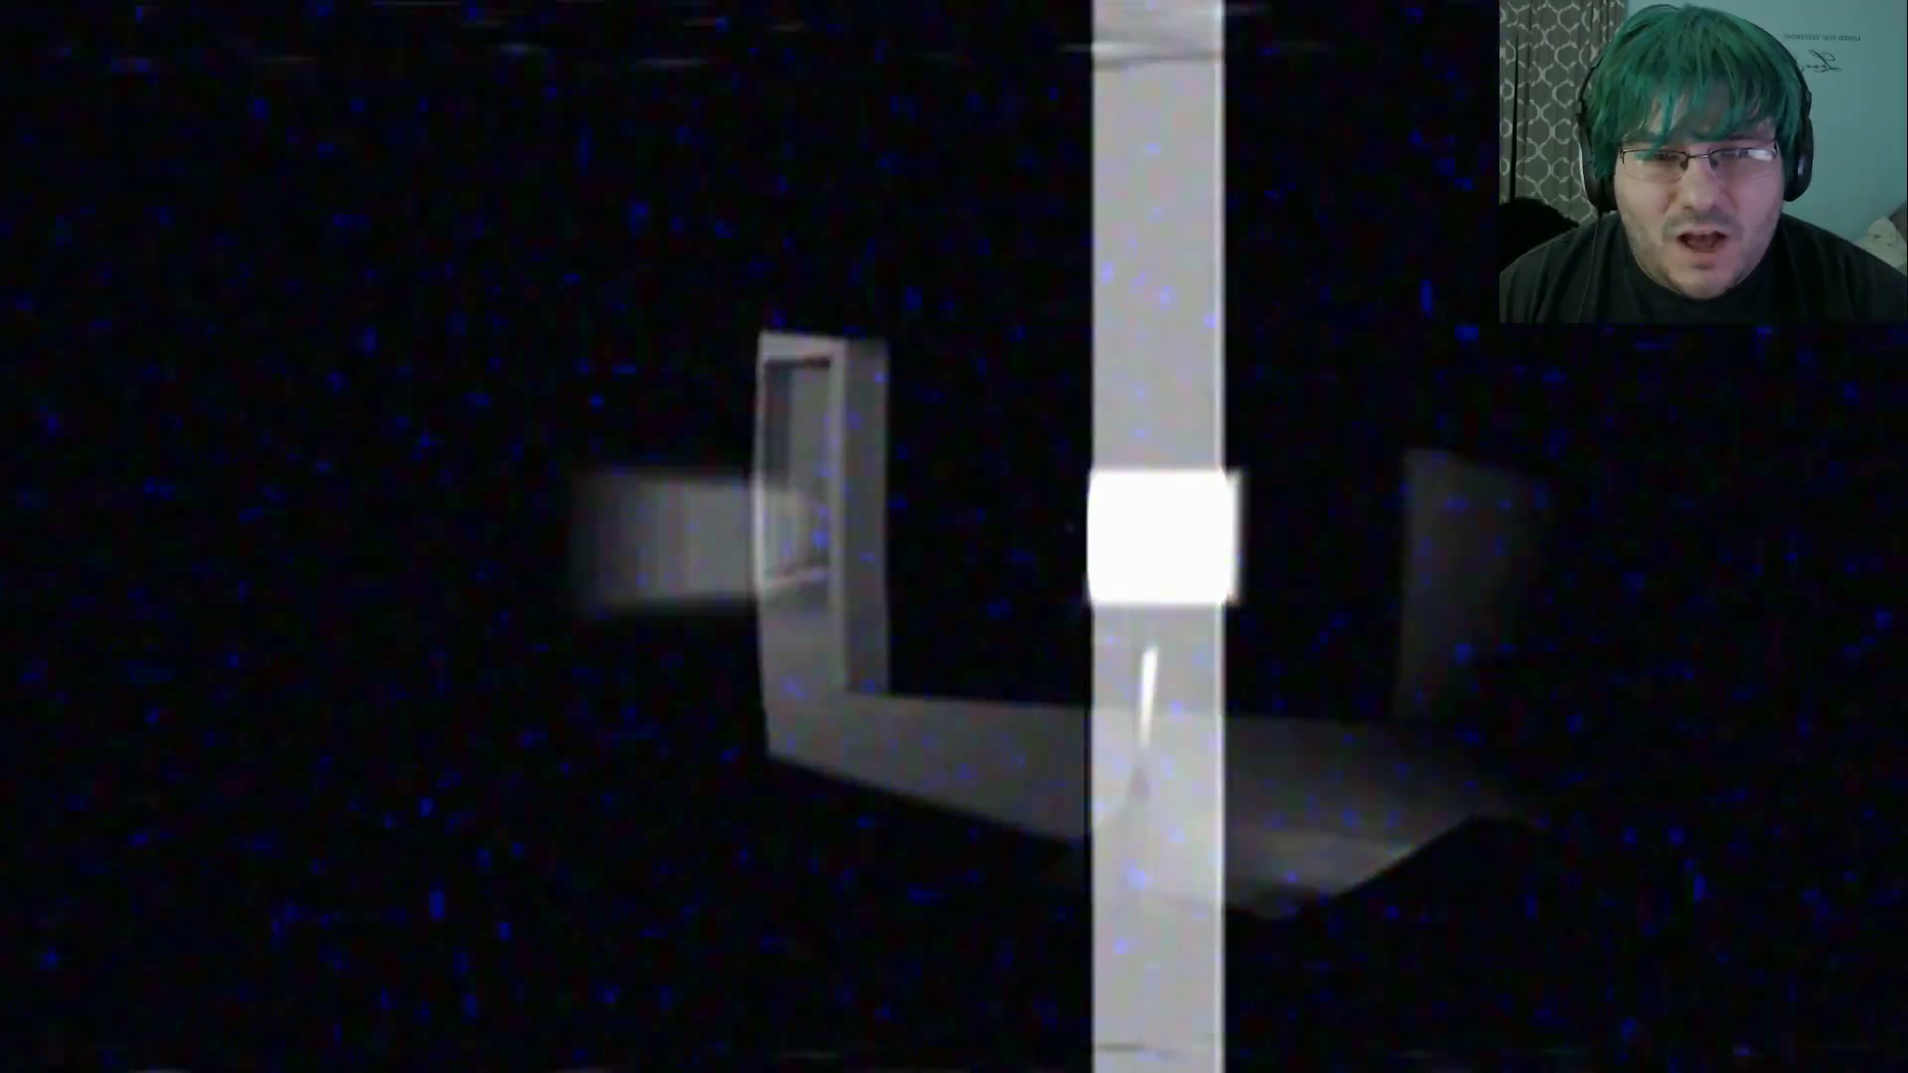